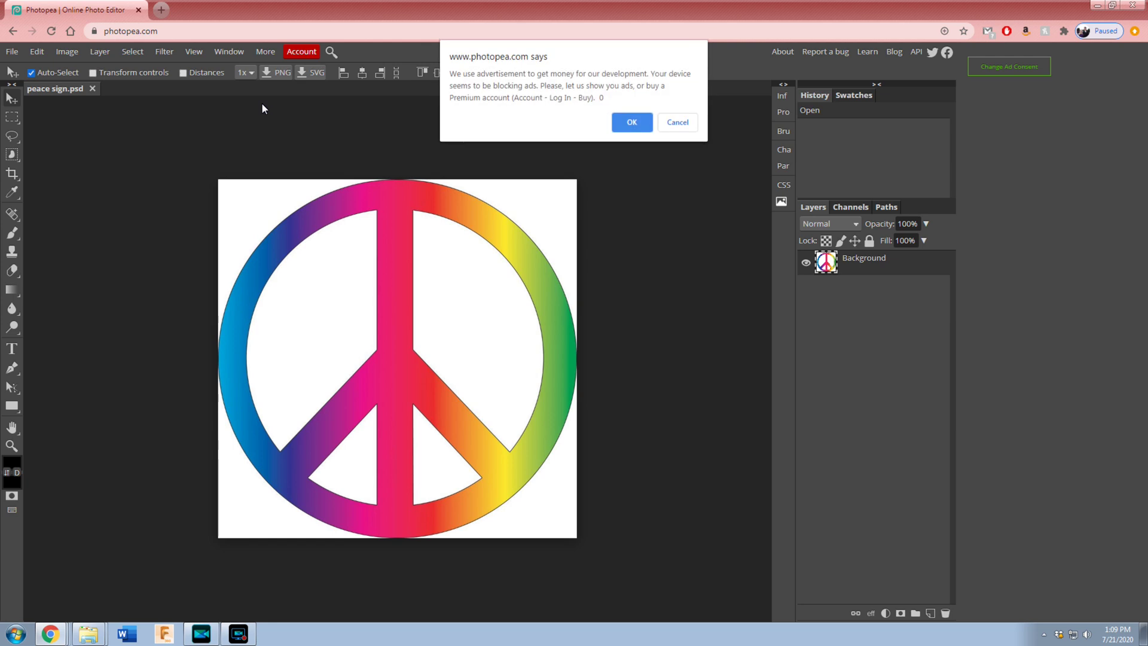
- Try to select the white background around the peace sign using Quick Selection with a larger brush, and clear that selection
click(636, 121)
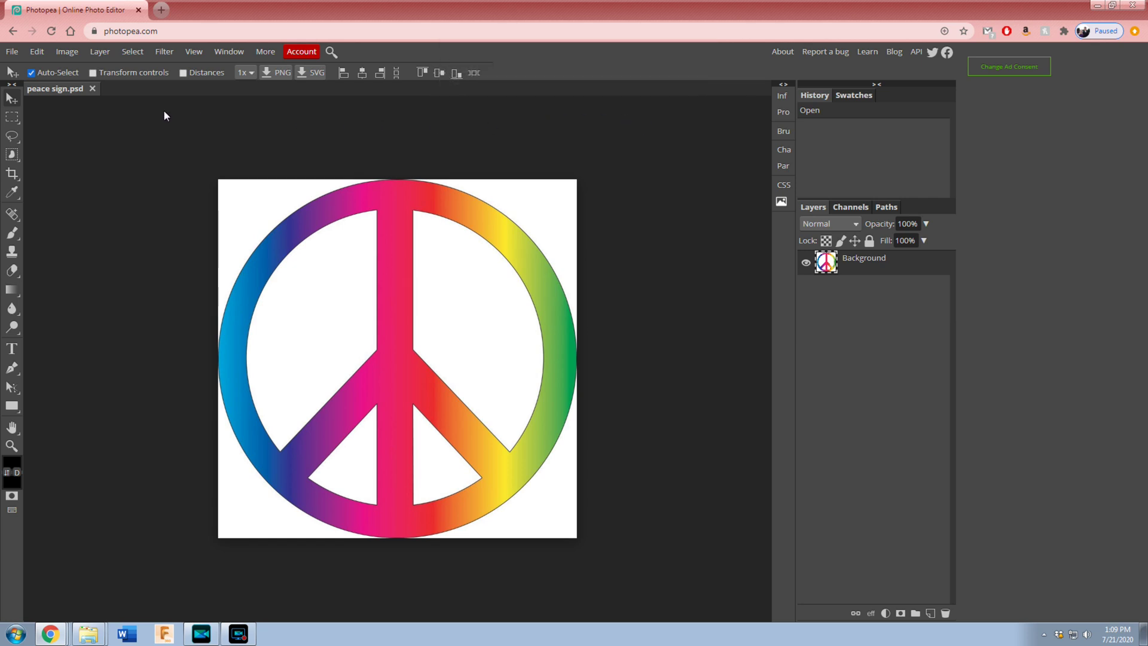
right_click(12, 157)
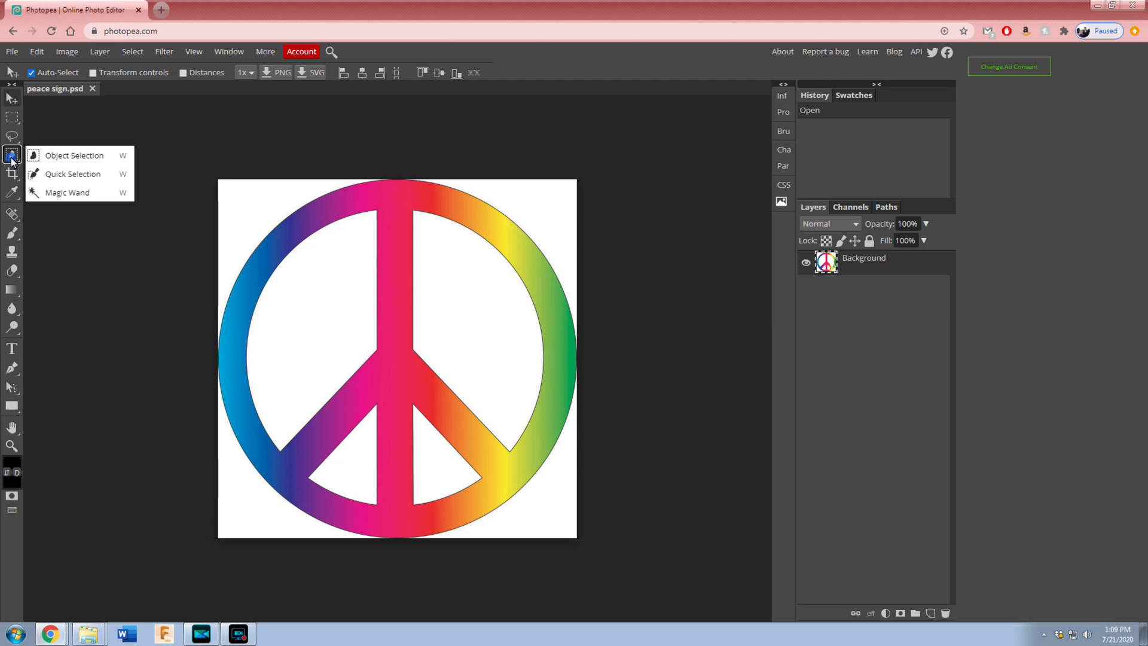
click(74, 175)
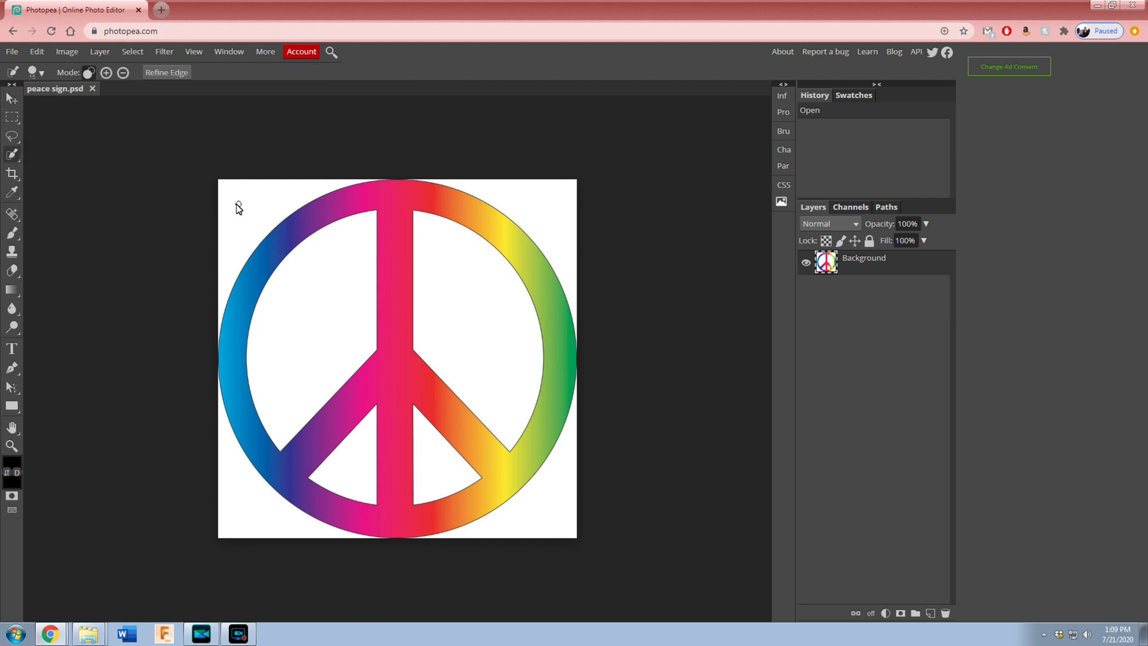
click(42, 72)
drag(60, 106, 75, 106)
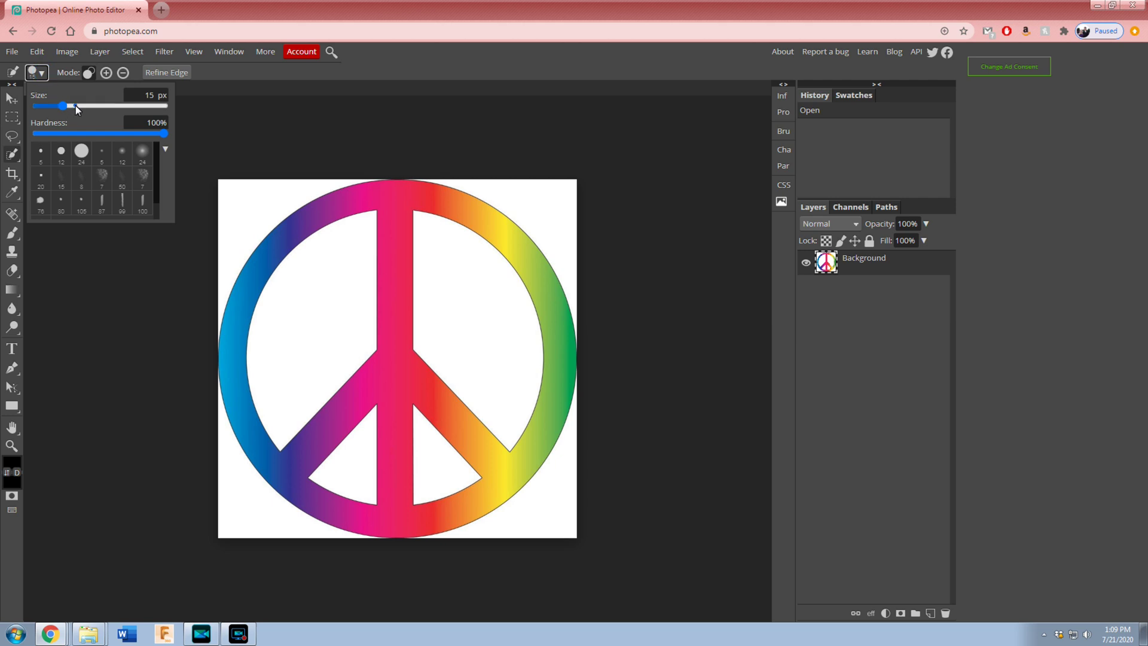
click(256, 202)
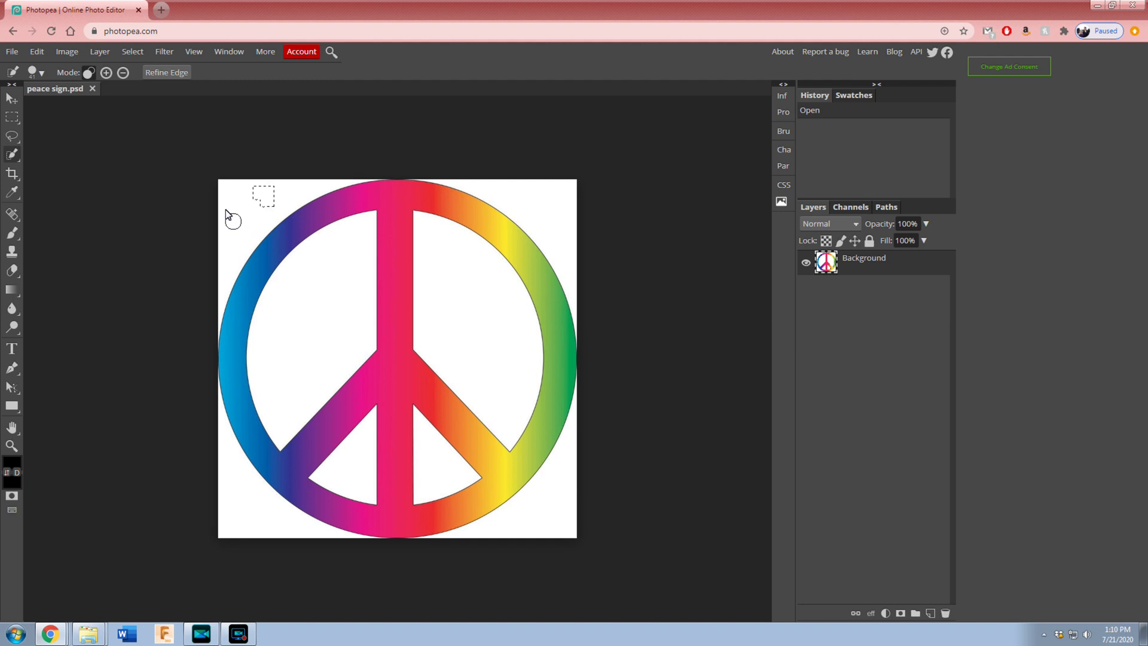
click(228, 213)
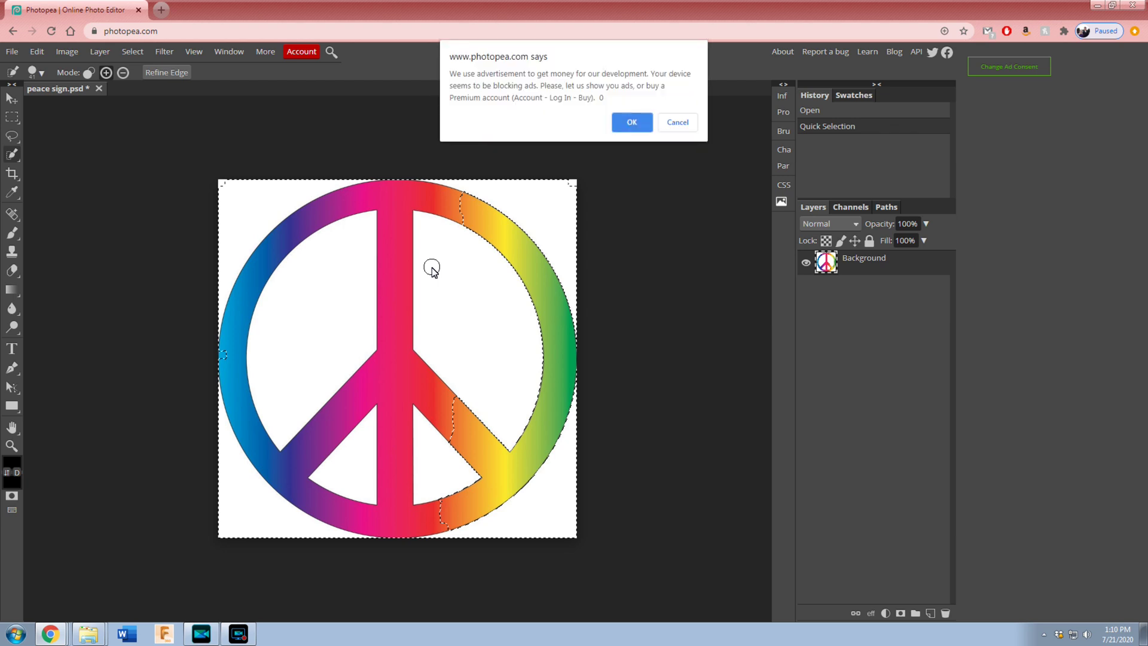
click(632, 123)
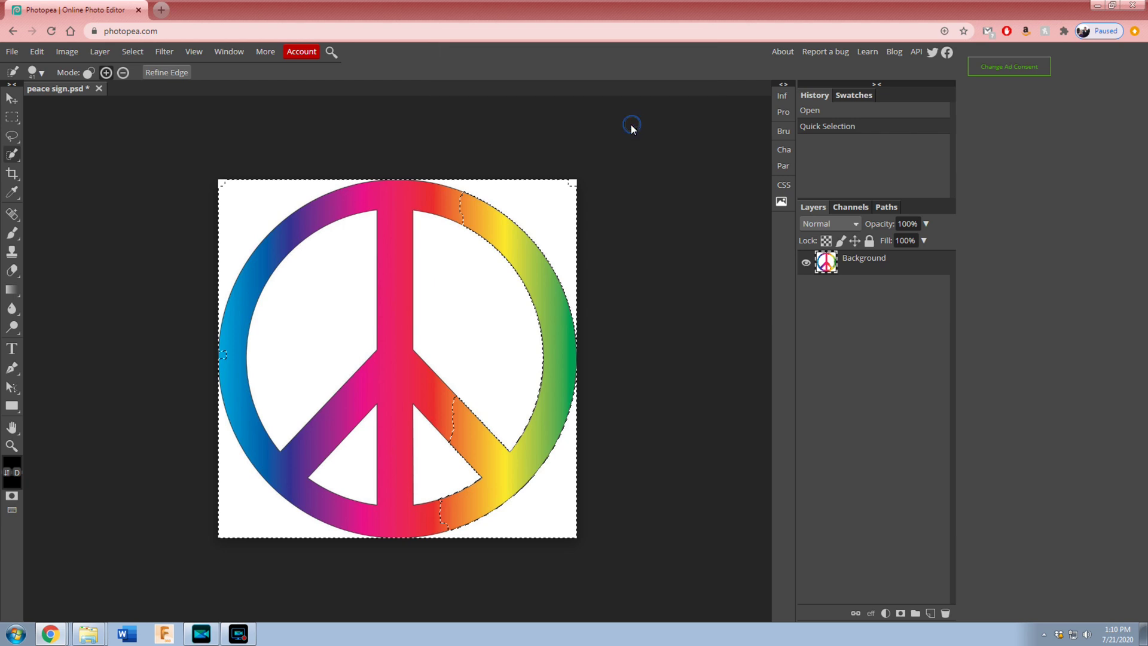
key(ctrl+d)
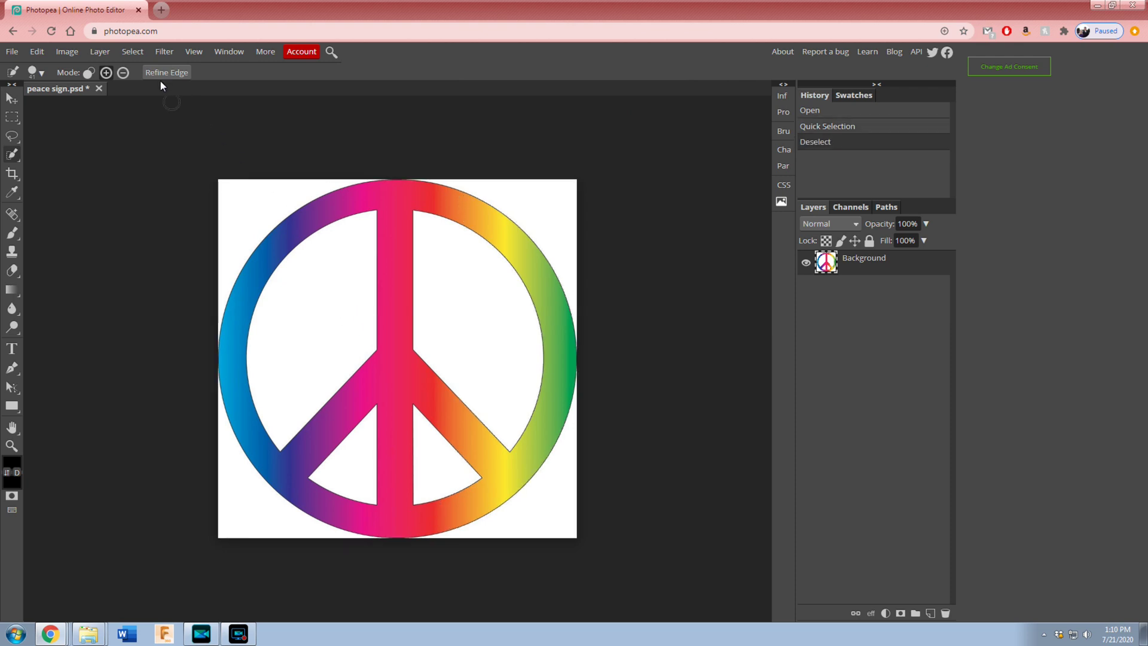
- Select the white background by Color Range, delete it, and deselect
click(133, 52)
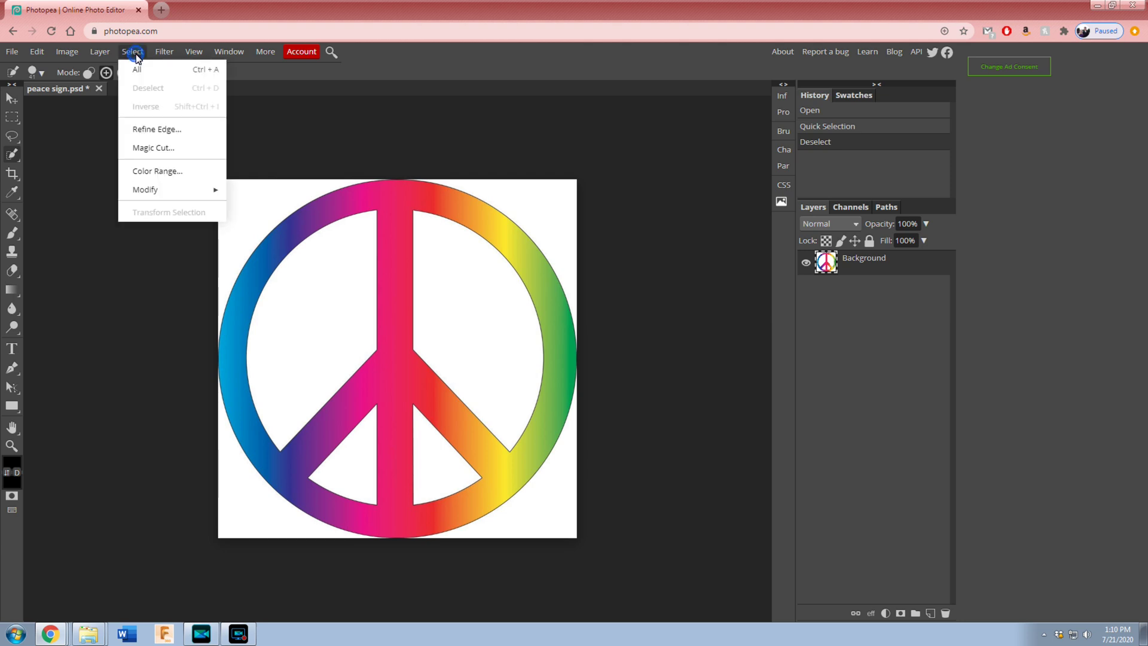
click(181, 173)
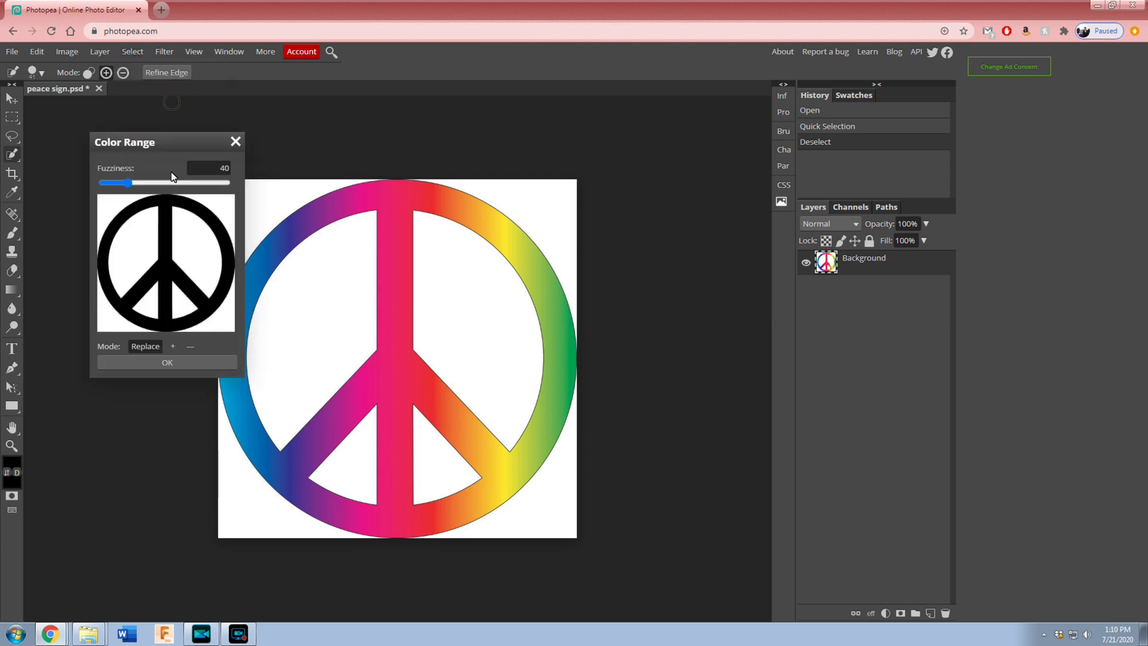
click(326, 323)
click(194, 359)
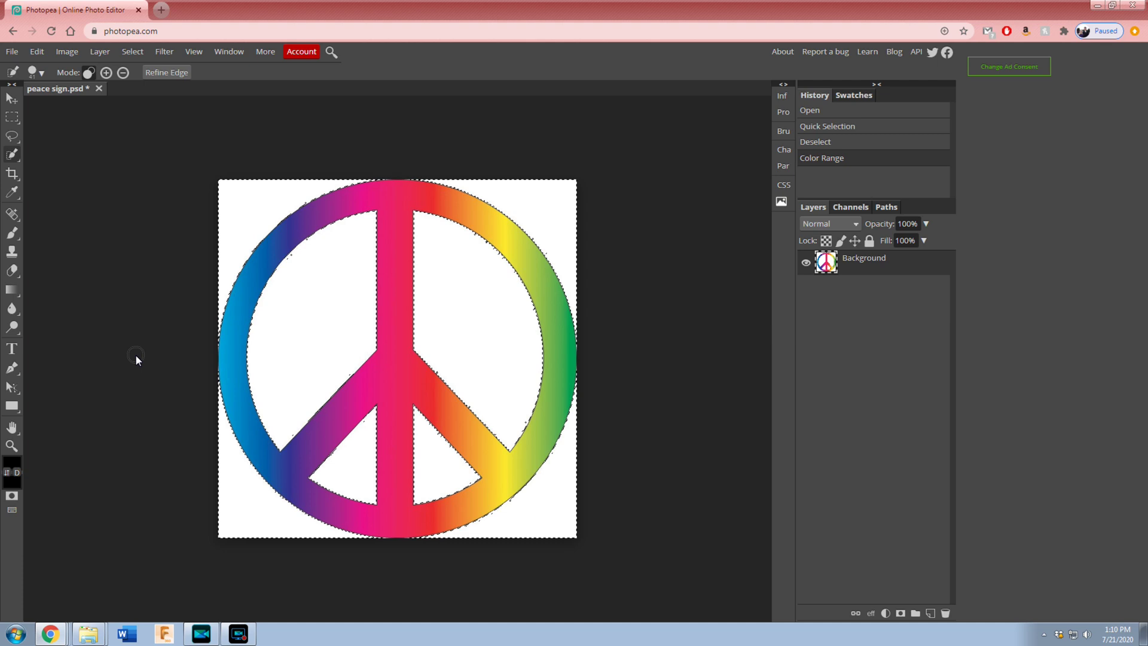
key(Delete)
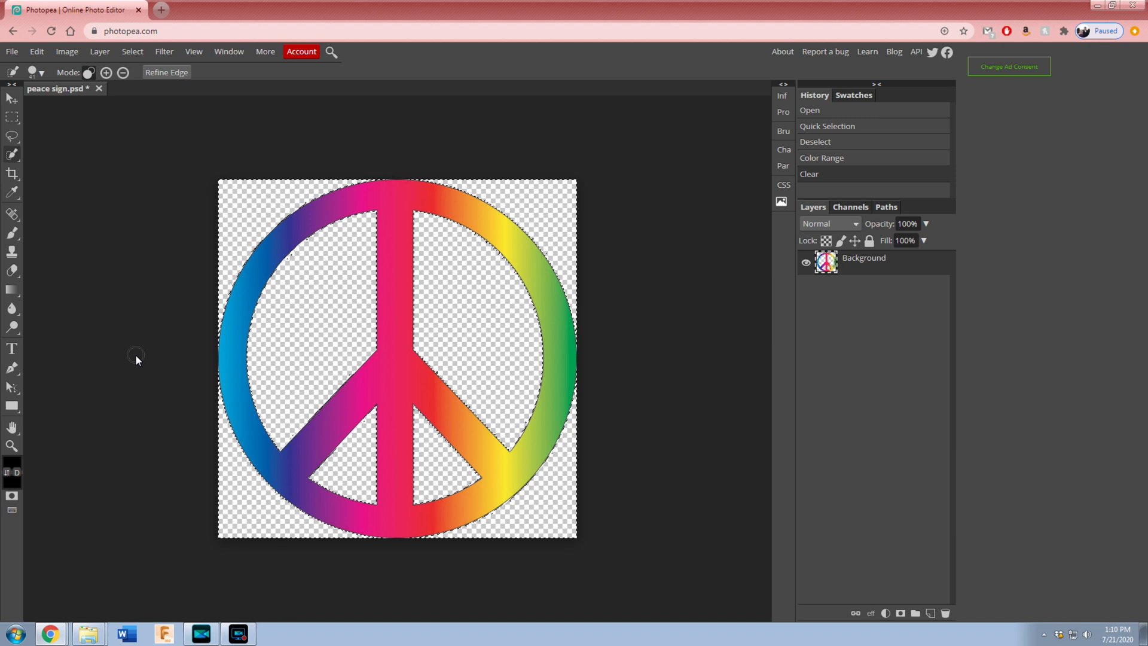
key(ctrl+d)
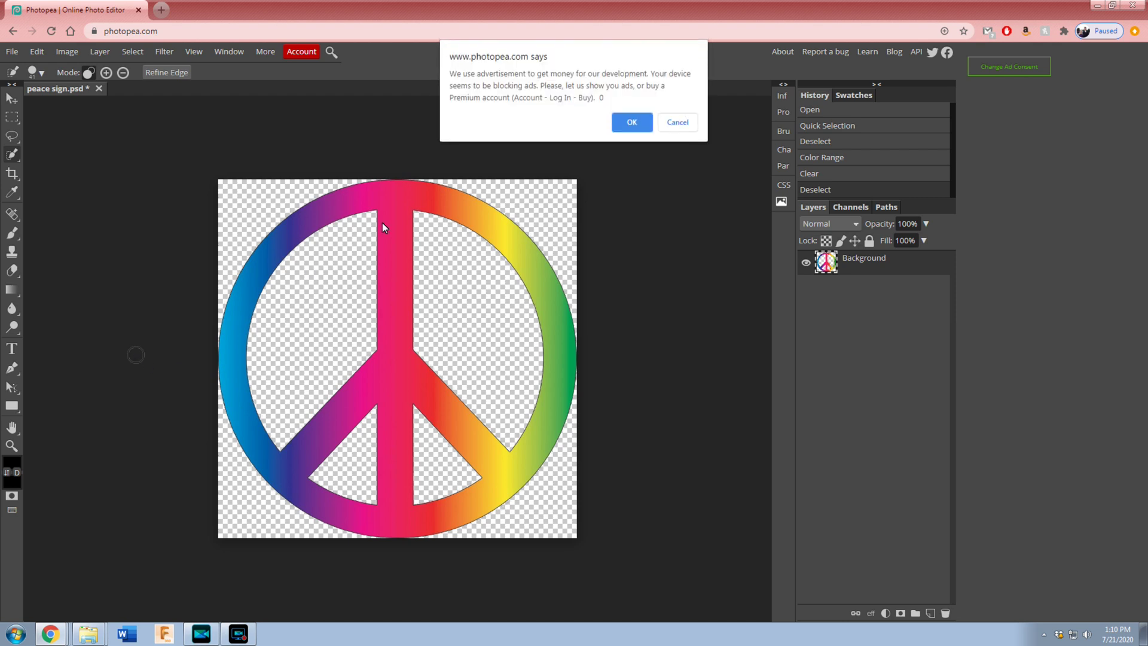
- Export the transparent peace sign as a 900 × 900 px PNG at 100% quality
click(632, 122)
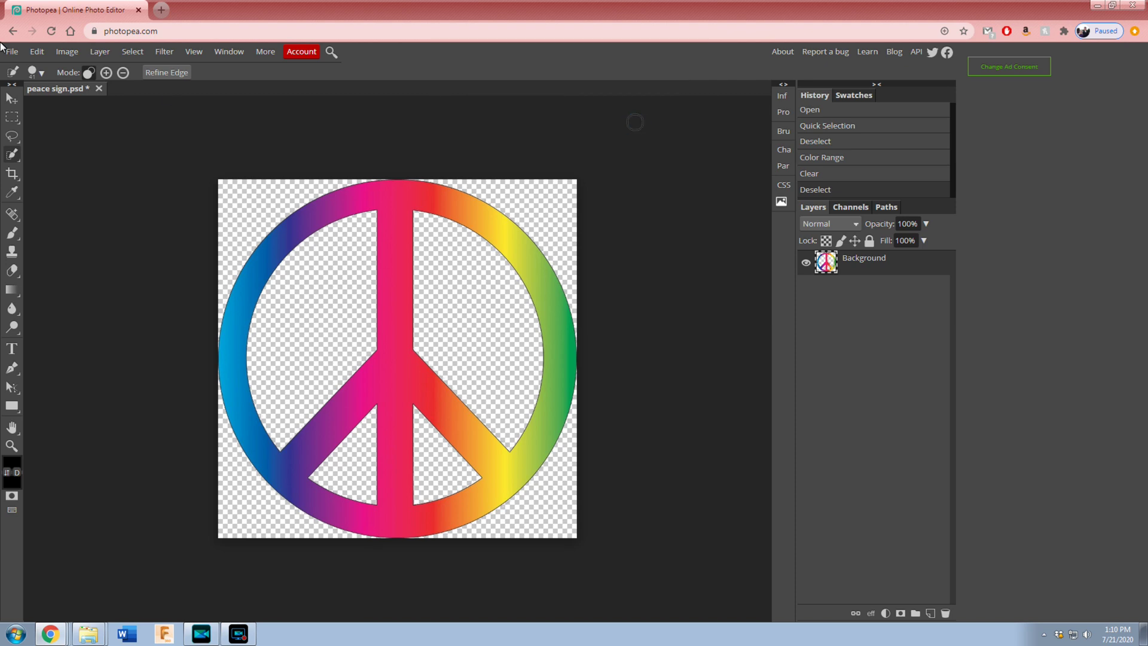
click(9, 52)
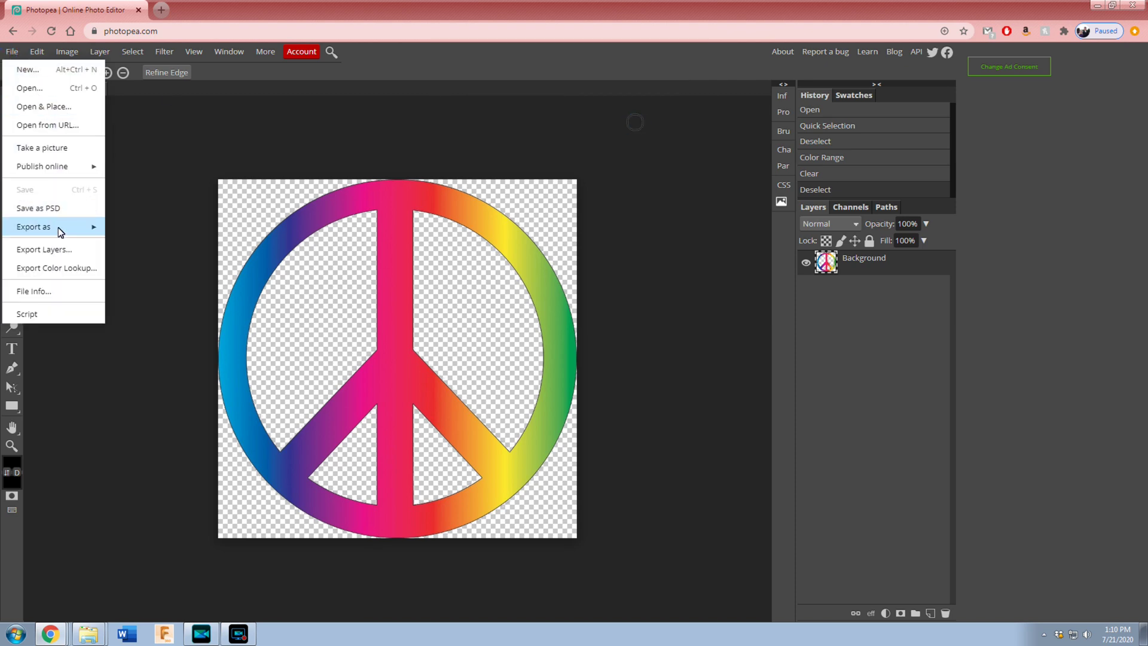
mouse_move(58, 227)
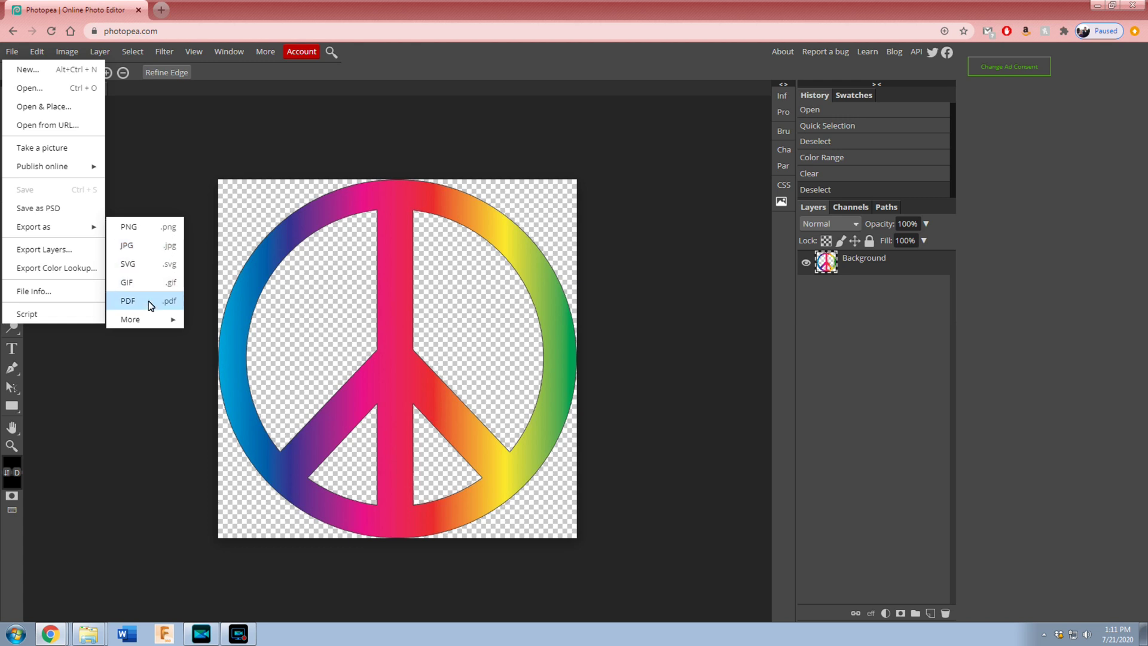
click(149, 228)
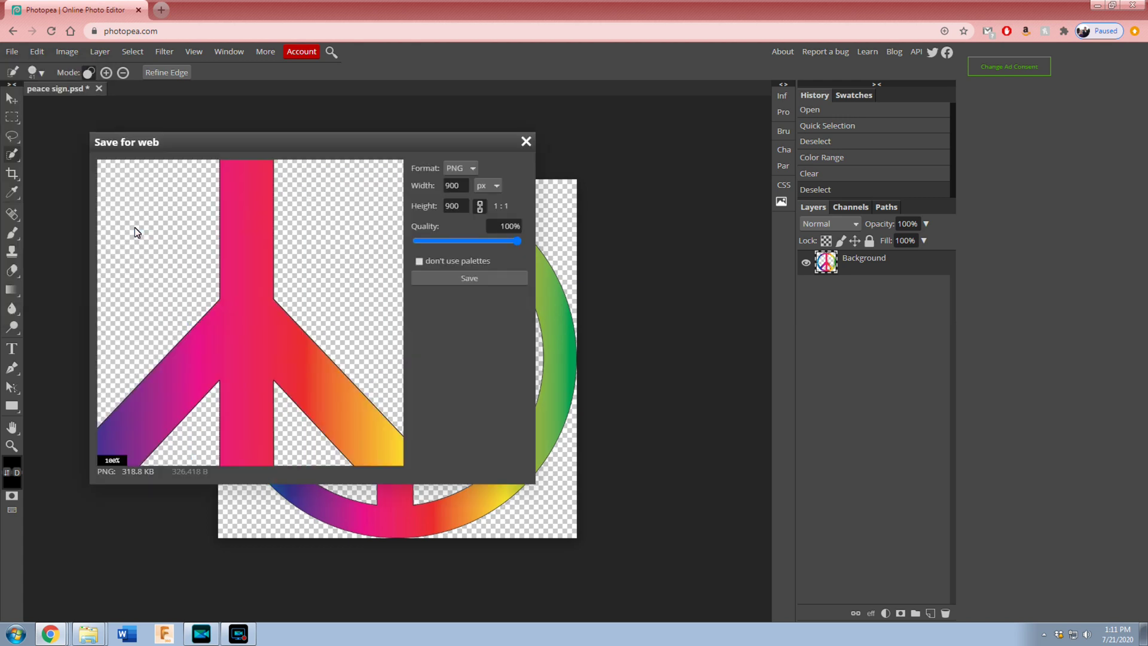
click(437, 279)
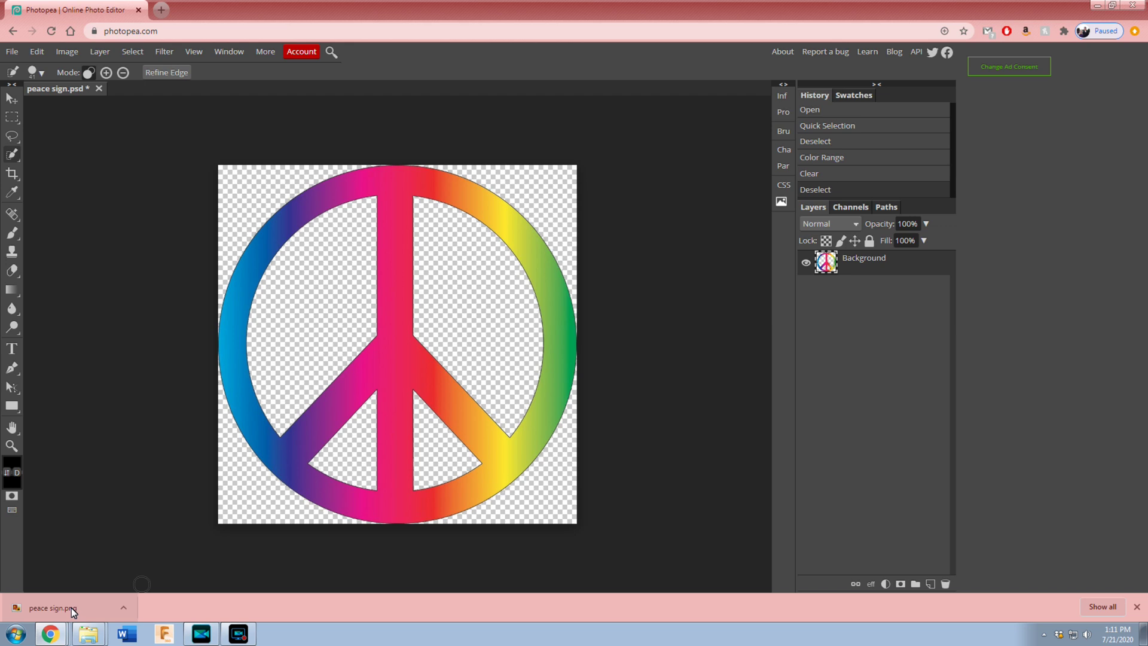
- Open Microsoft Publisher and create a blank 8.5 × 11 inch publication
click(20, 640)
text(publ)
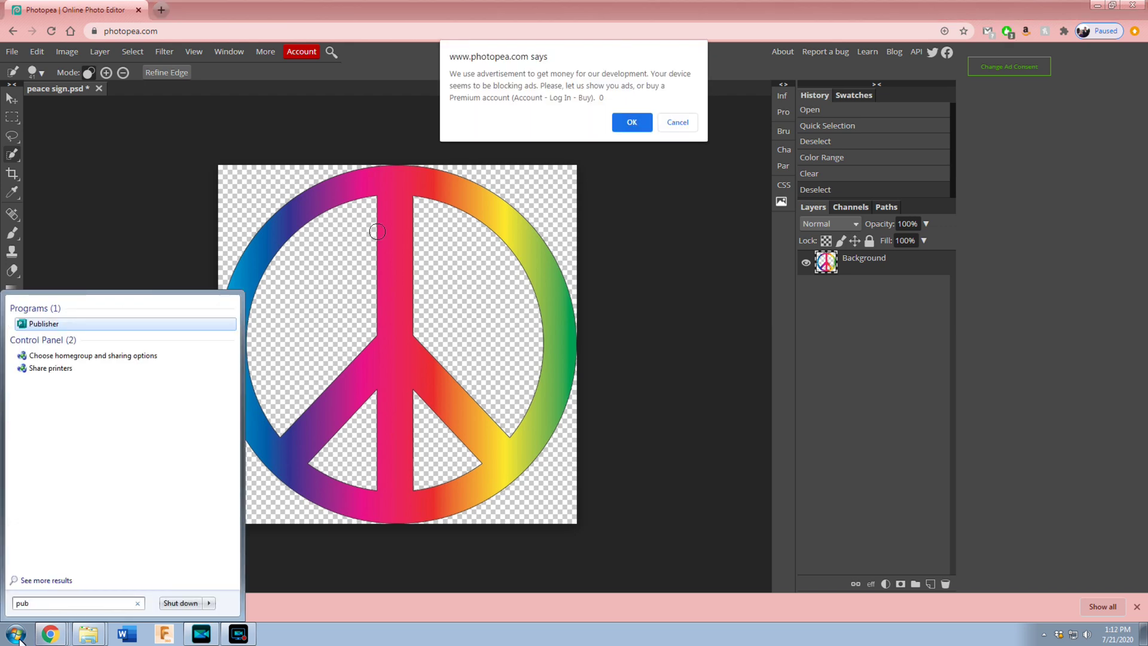
key(Return)
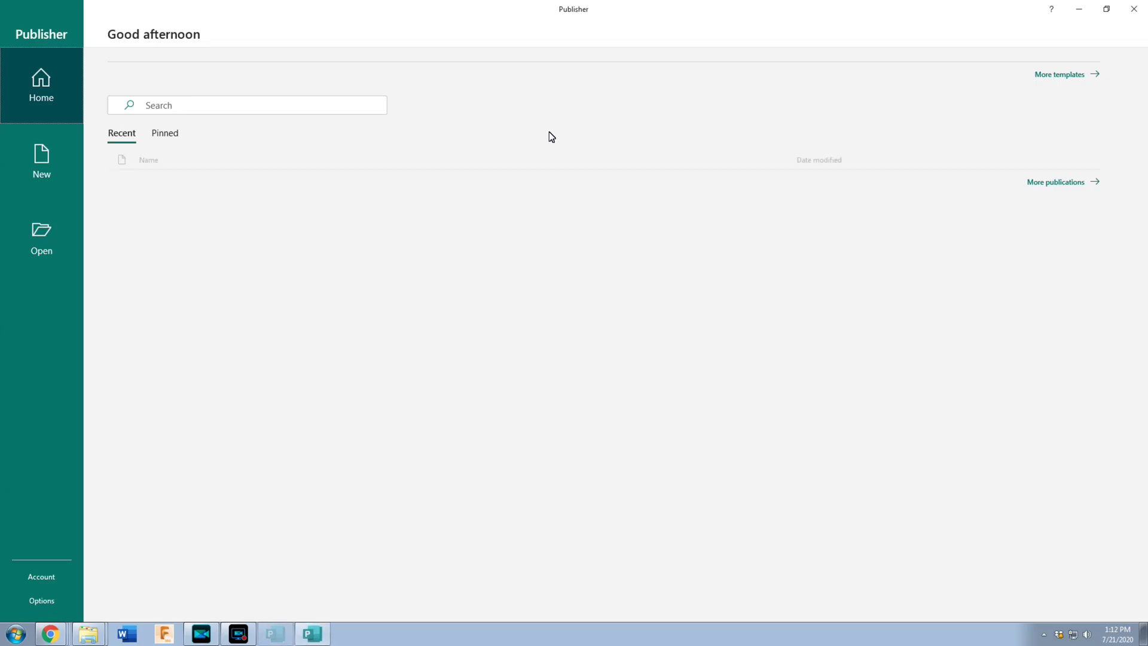
click(139, 103)
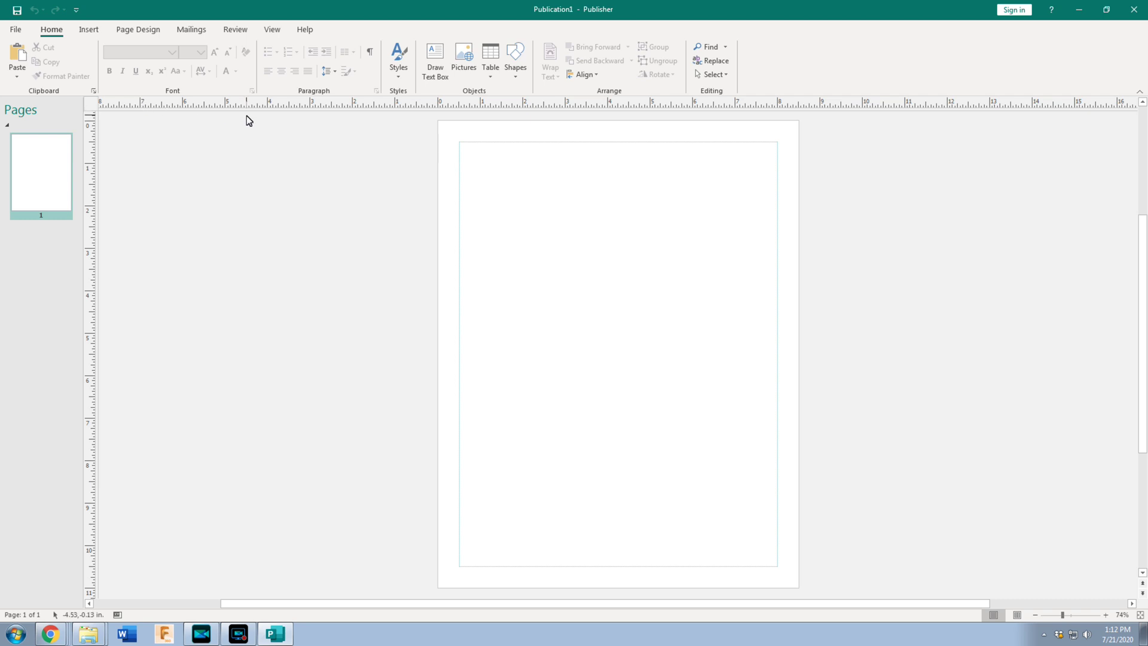
click(241, 193)
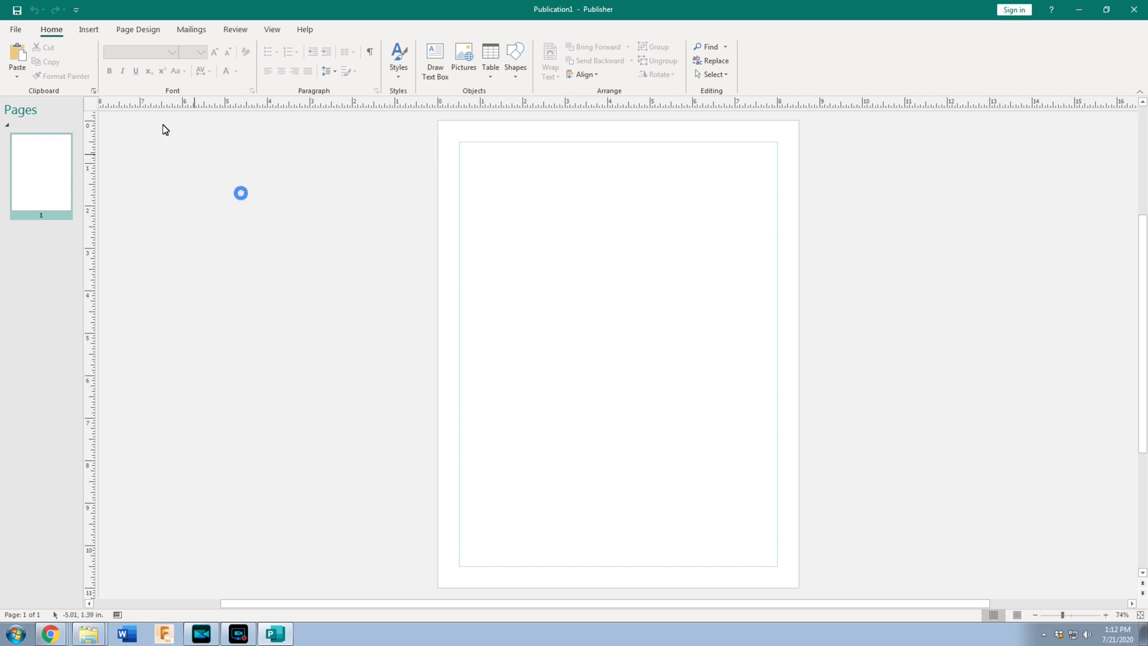
- Insert the original peace sign.jpg from Dropbox's Fenton Remote Work folder onto the page
click(88, 29)
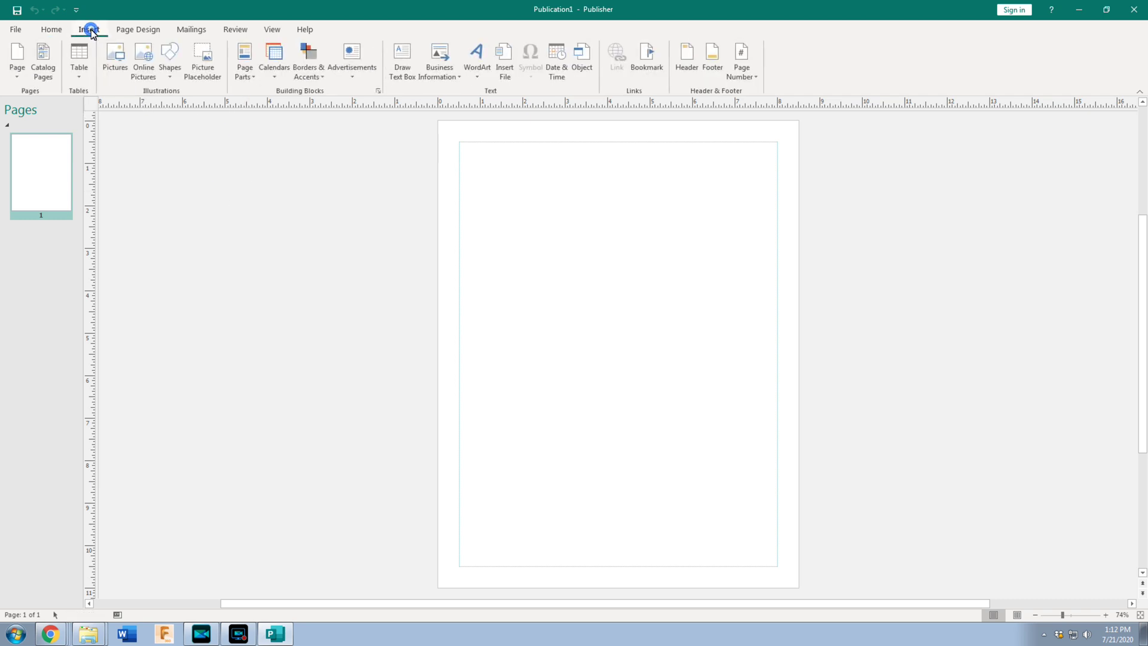
click(119, 56)
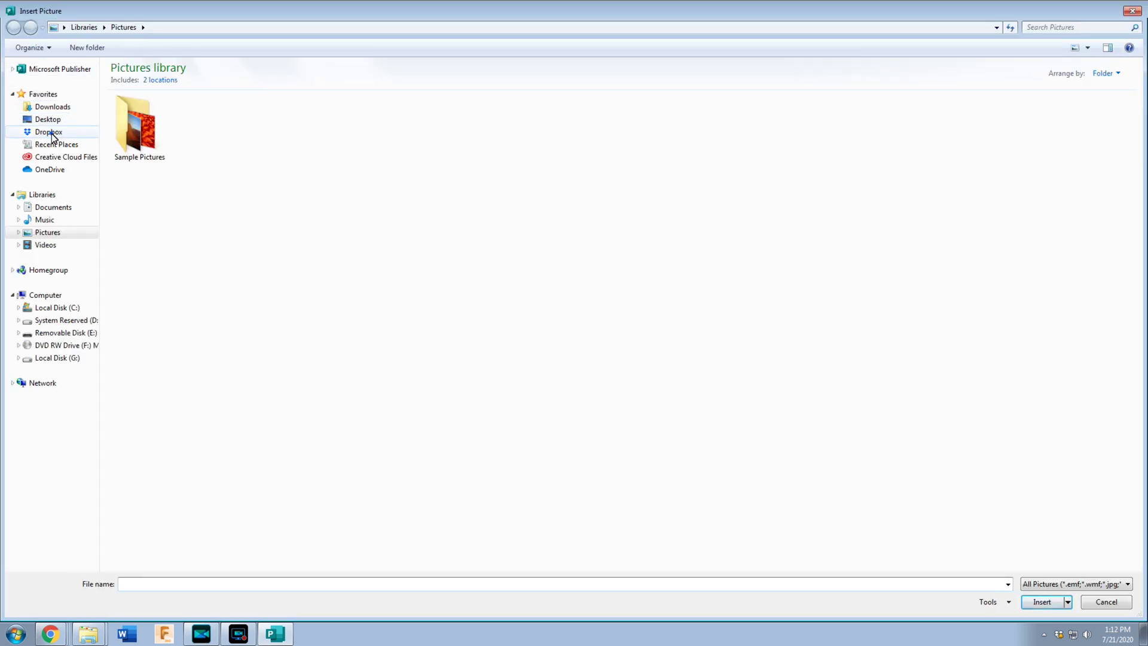
click(88, 132)
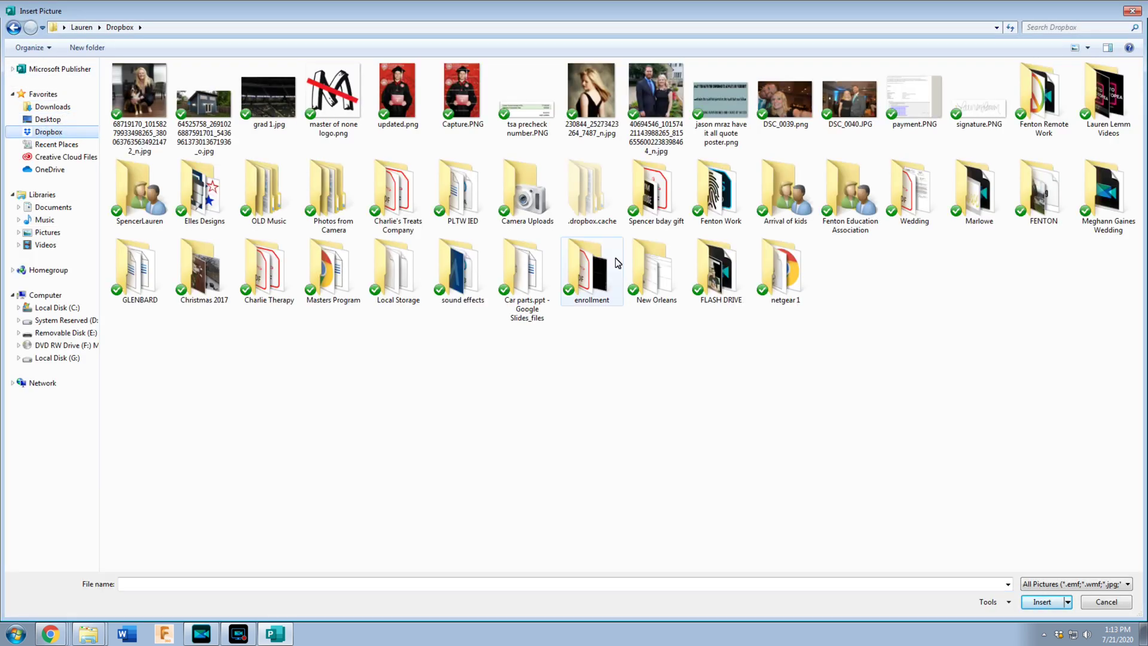
double_click(727, 212)
double_click(205, 96)
click(674, 321)
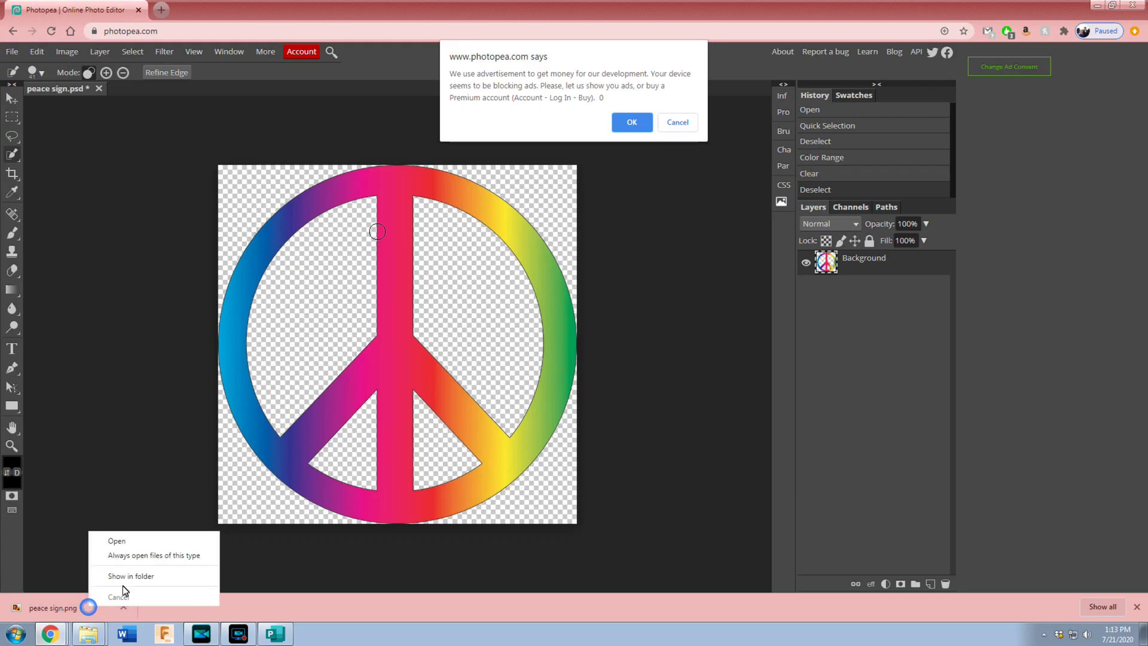
- Show the exported PNG in the Downloads folder and put peace sign edited.png into Dropbox's Fenton Remote Work folder
click(123, 575)
click(637, 466)
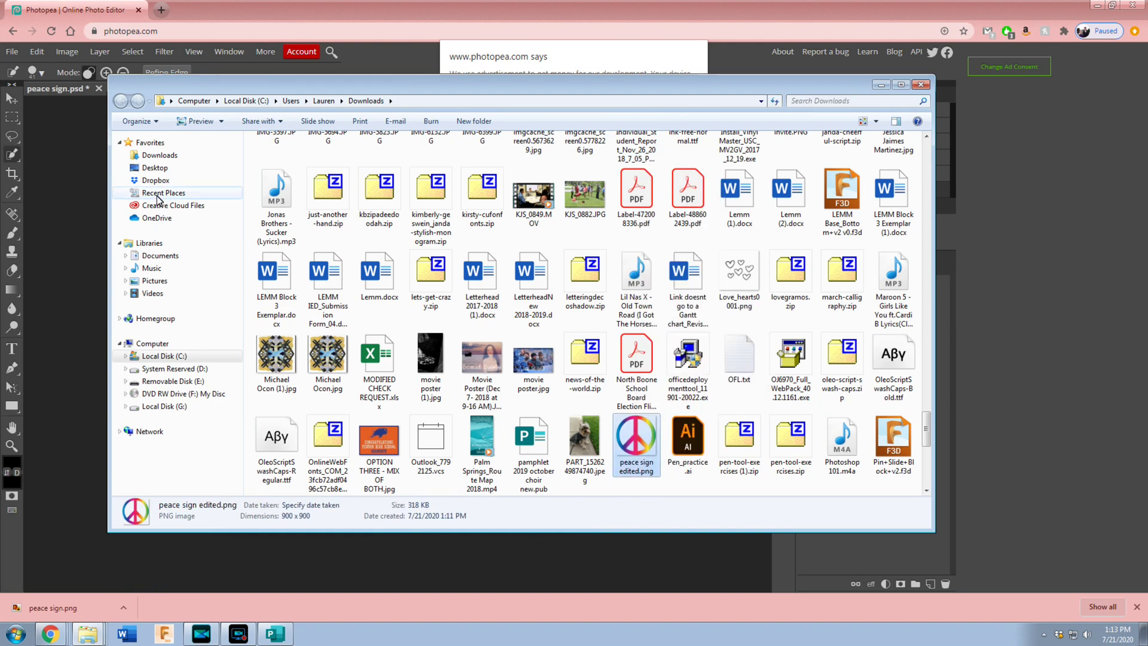
click(156, 180)
double_click(630, 404)
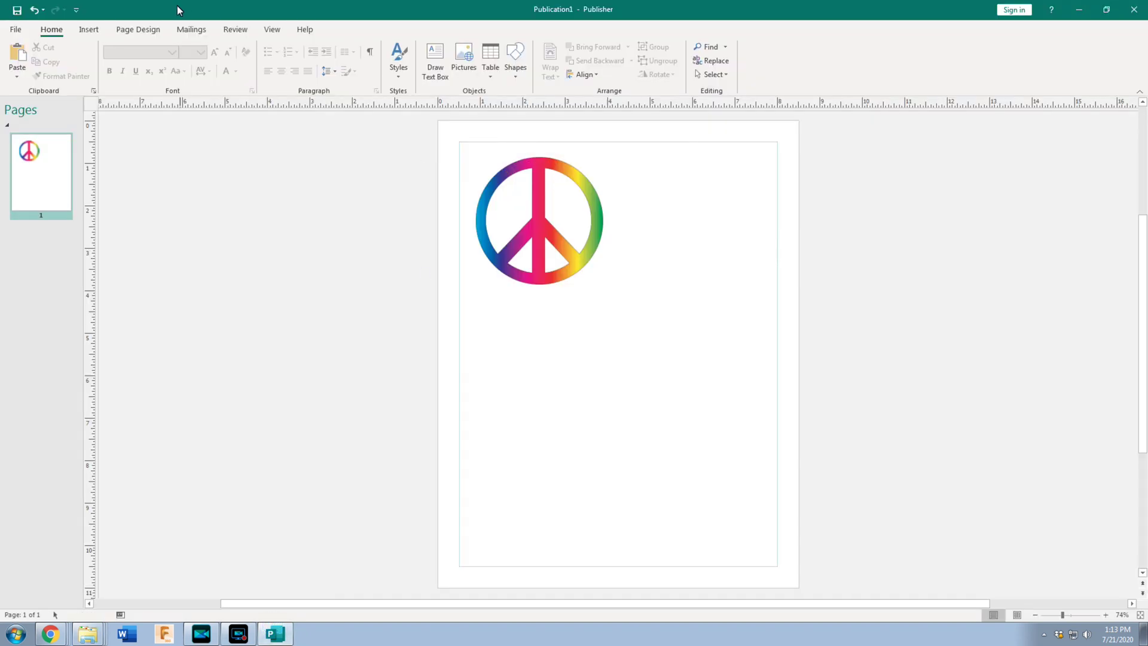
- Insert peace sign edited.png from the Fenton Remote Work folder and place it level with the first peace sign, to its right
click(89, 29)
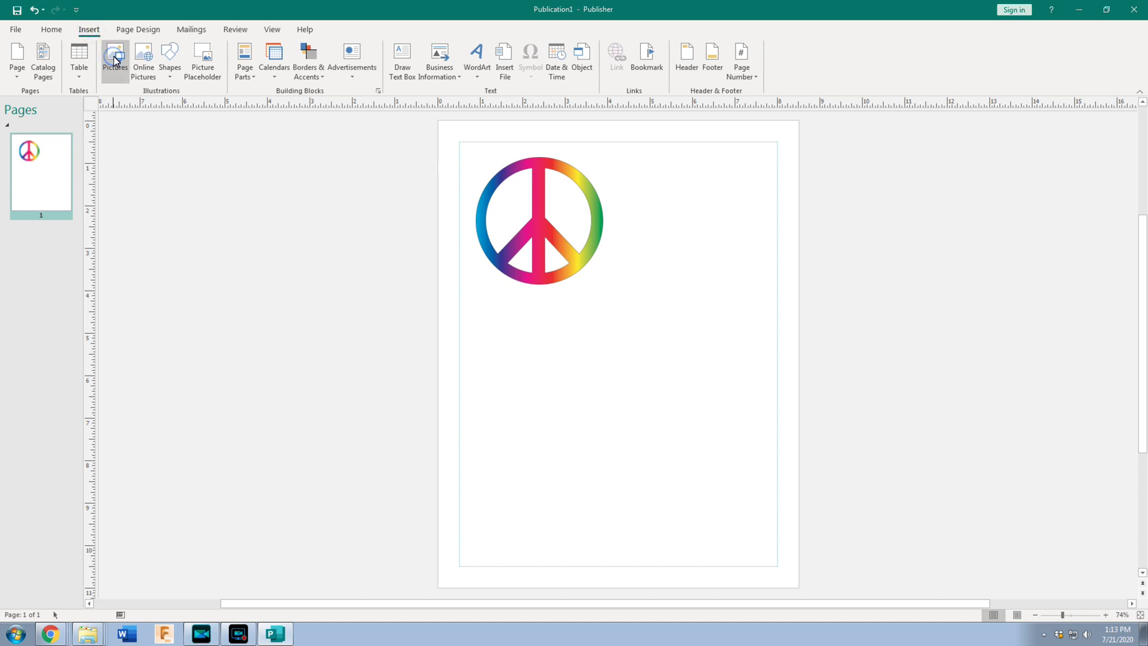
click(114, 58)
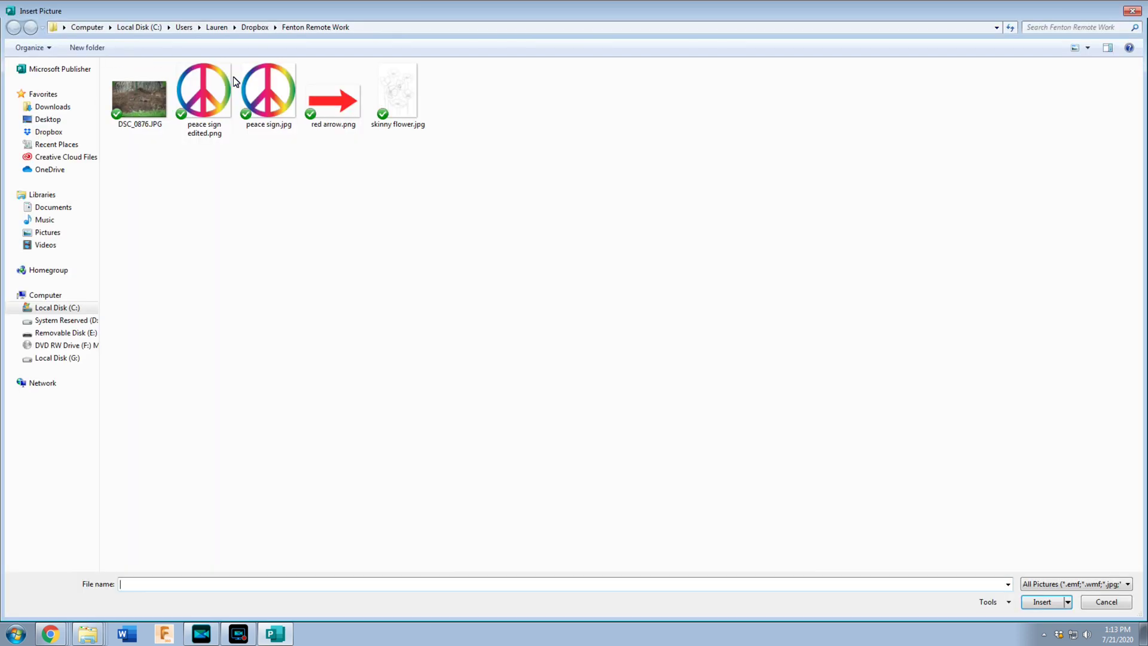
click(196, 88)
double_click(196, 87)
click(766, 351)
drag(644, 361, 694, 228)
click(916, 328)
click(544, 227)
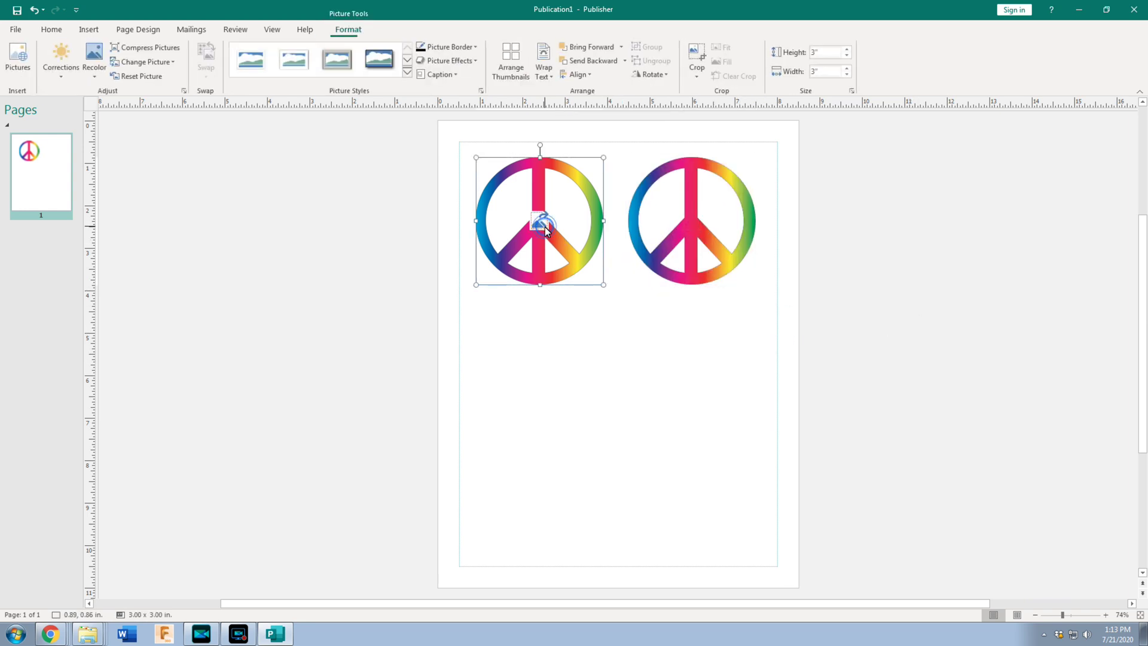
click(701, 229)
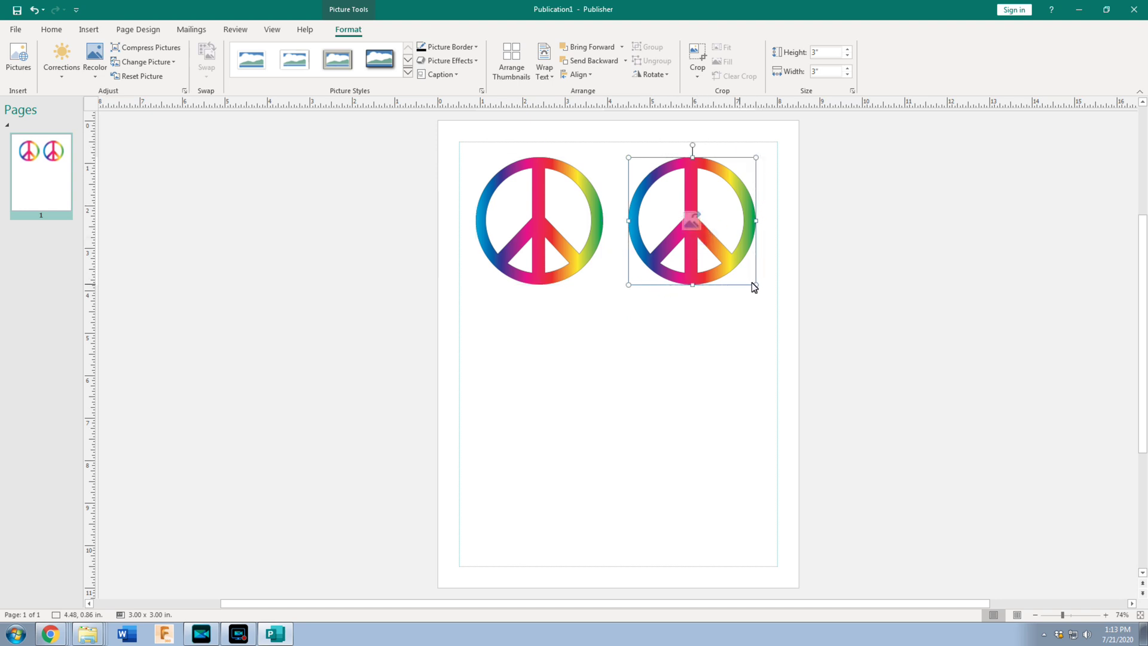
click(600, 396)
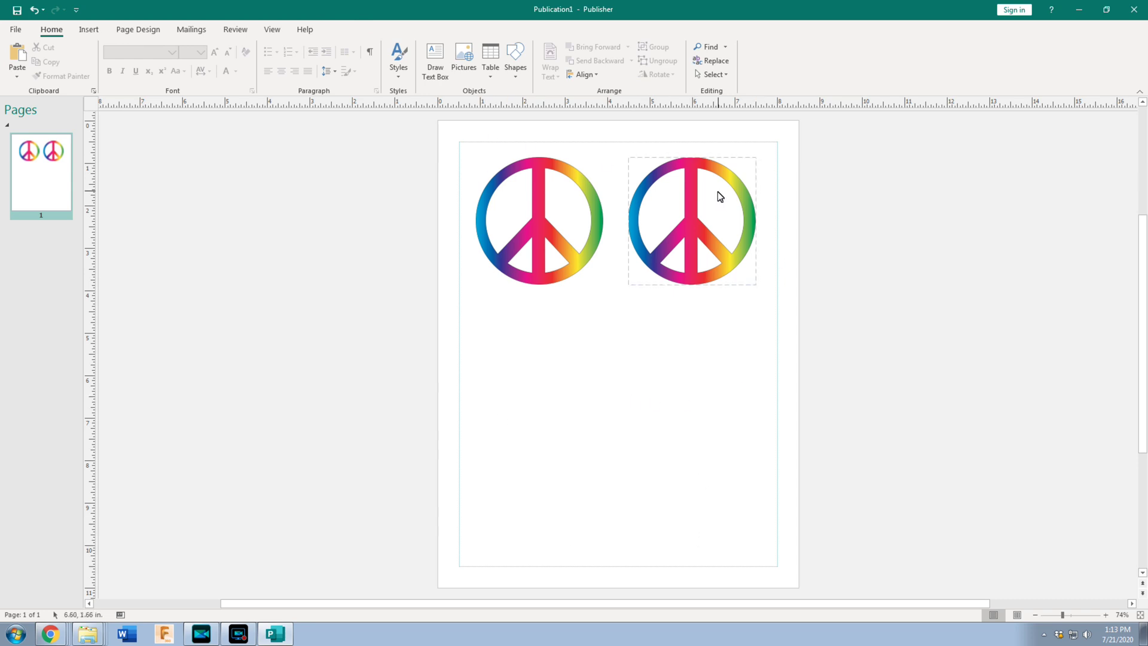
- Draw a rectangle about 7.18 × 4.61 inches below the two peace signs
click(88, 29)
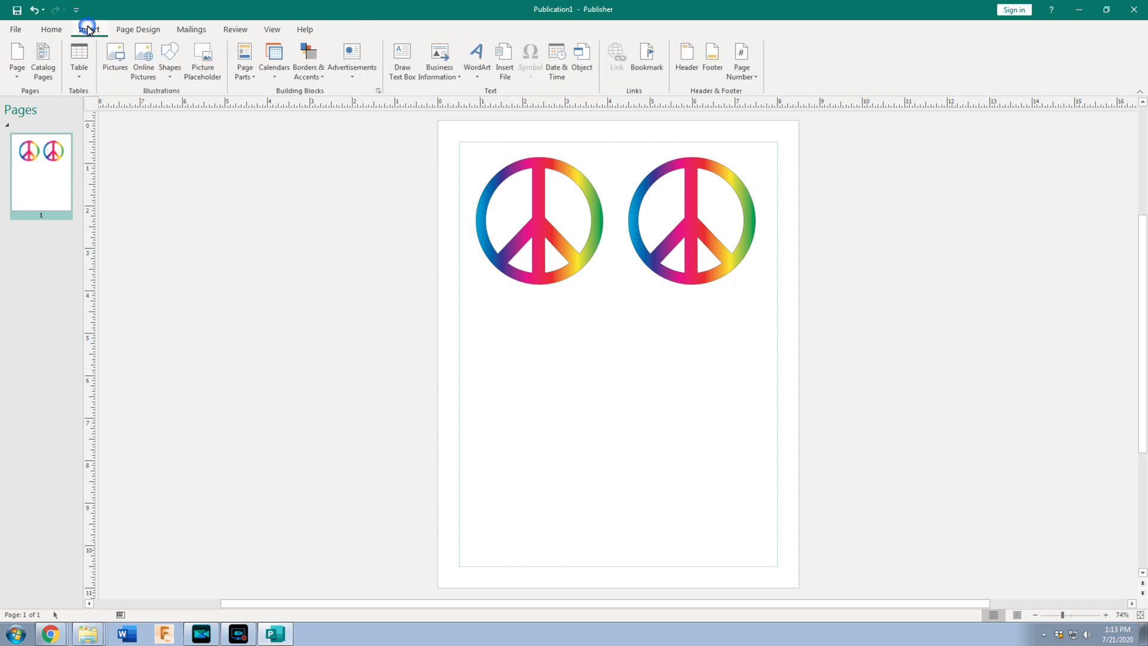
click(205, 110)
mouse_move(468, 313)
mouse_down()
mouse_move(690, 522)
mouse_move(772, 508)
mouse_up()
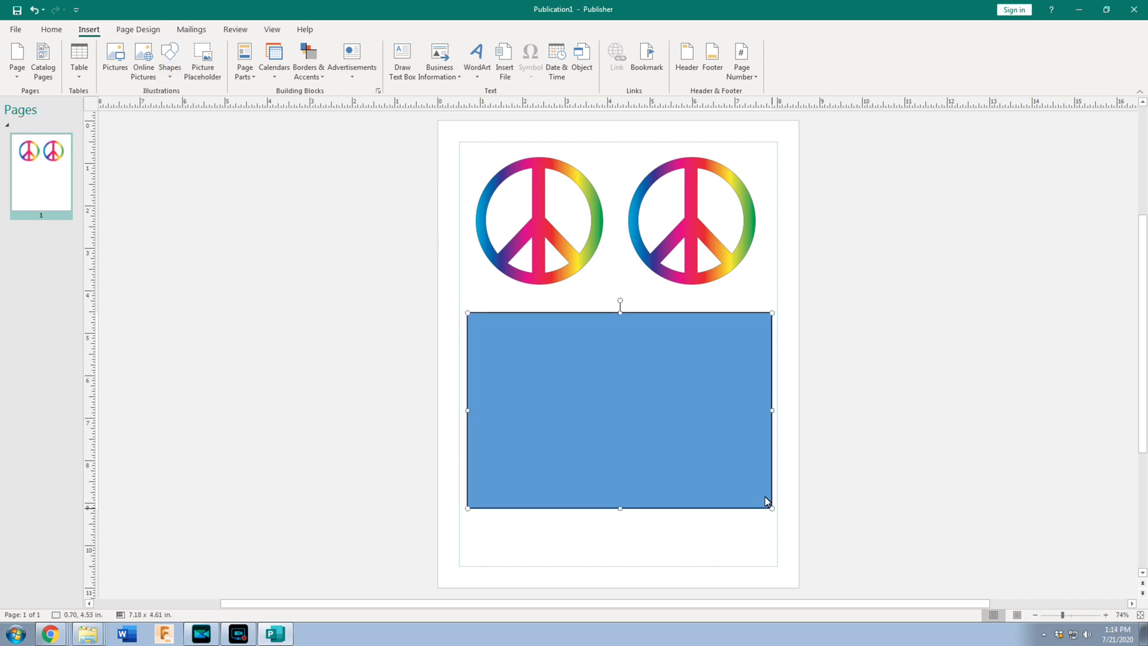
click(901, 403)
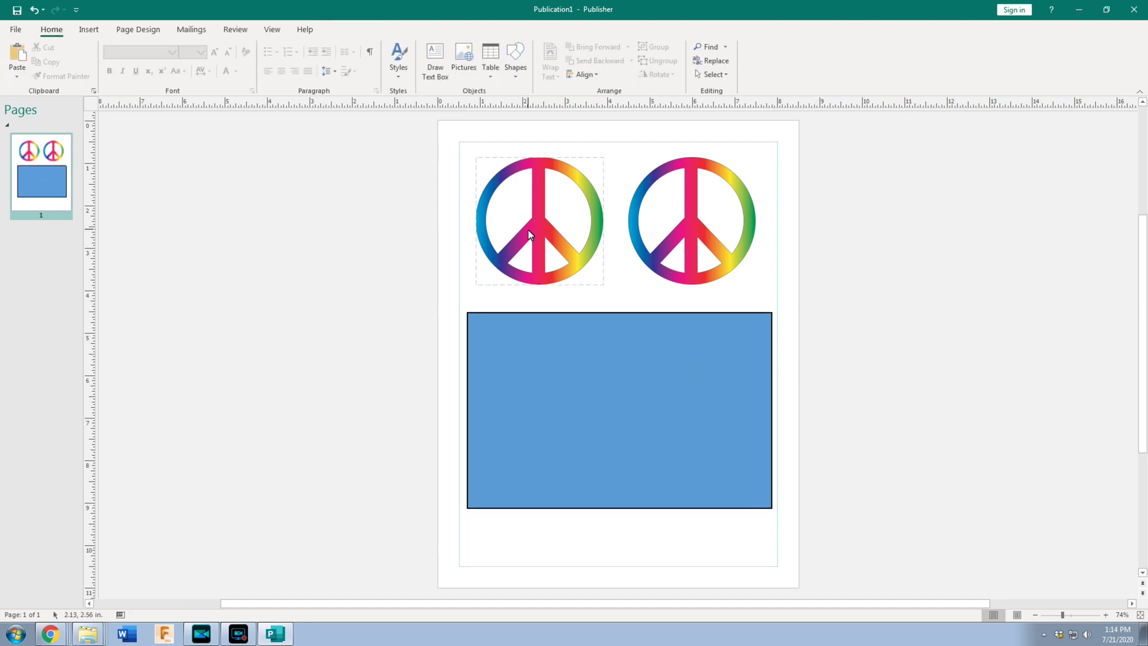
- Move both peace signs side by side onto the blue rectangle and bring each one forward in front of it
drag(542, 225, 544, 397)
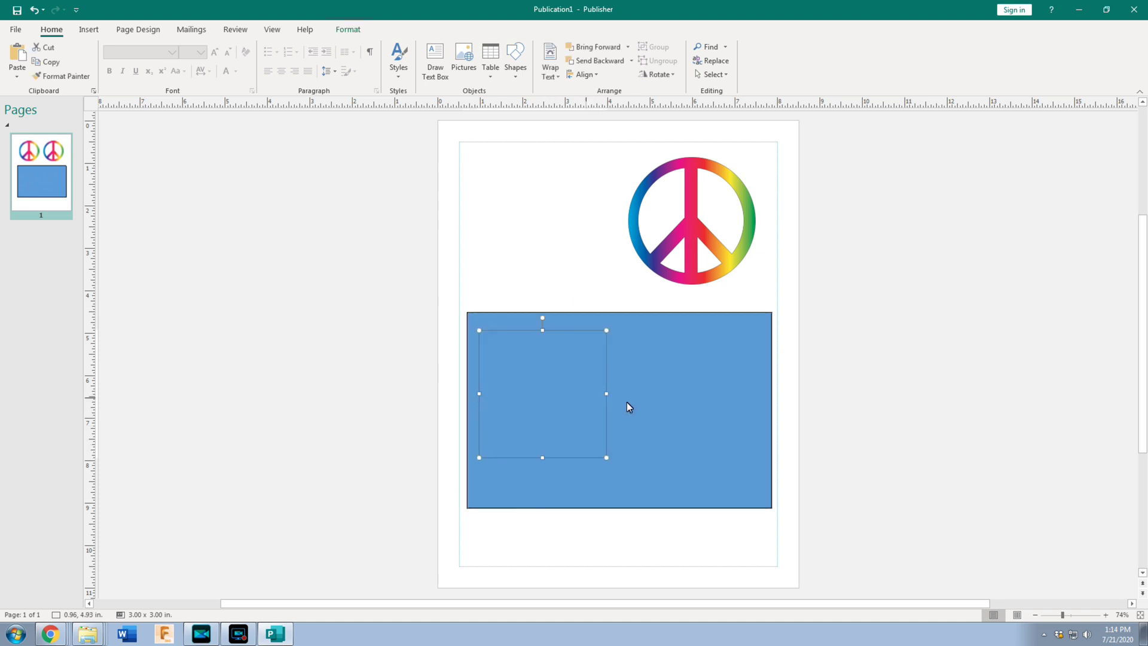
click(607, 48)
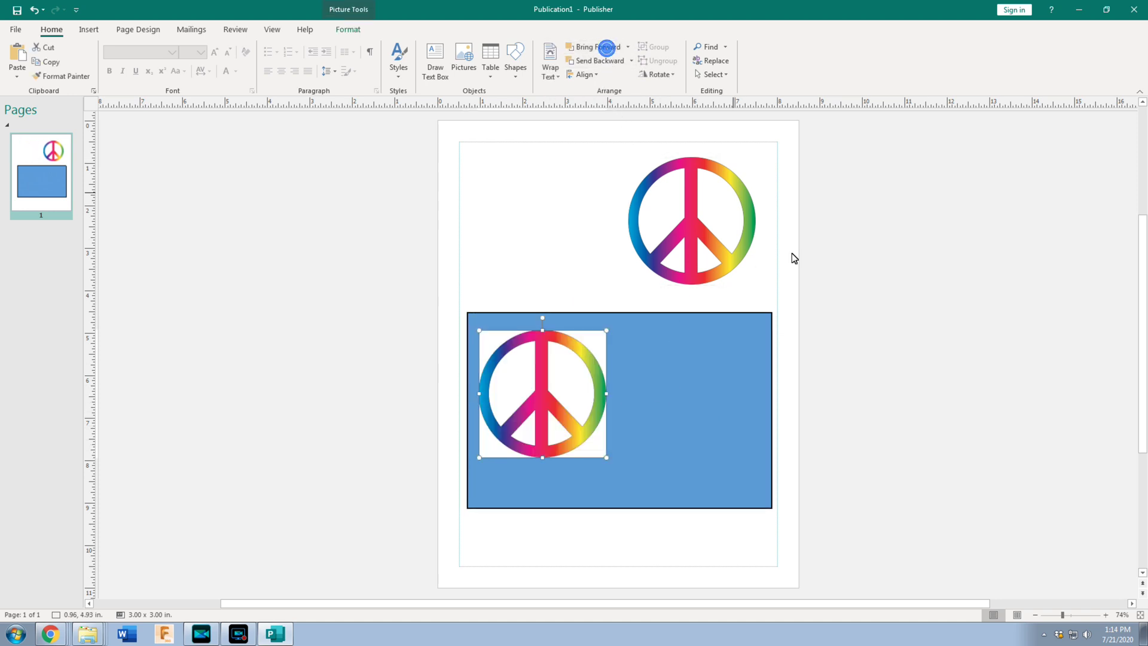
drag(688, 263, 692, 437)
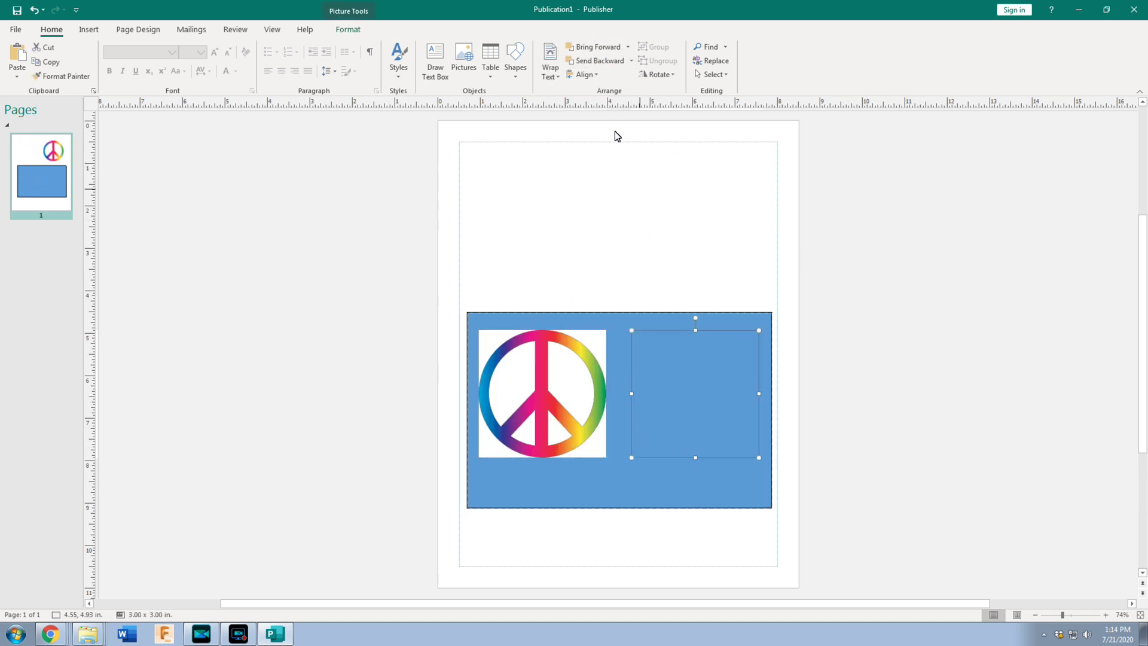
click(597, 47)
click(988, 440)
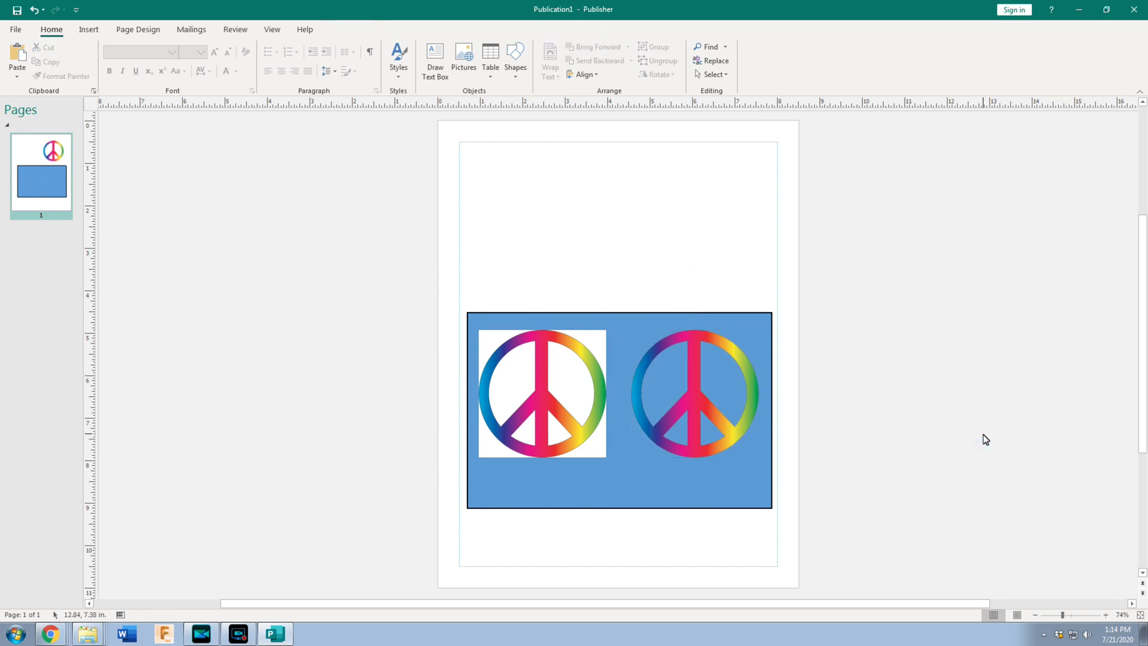